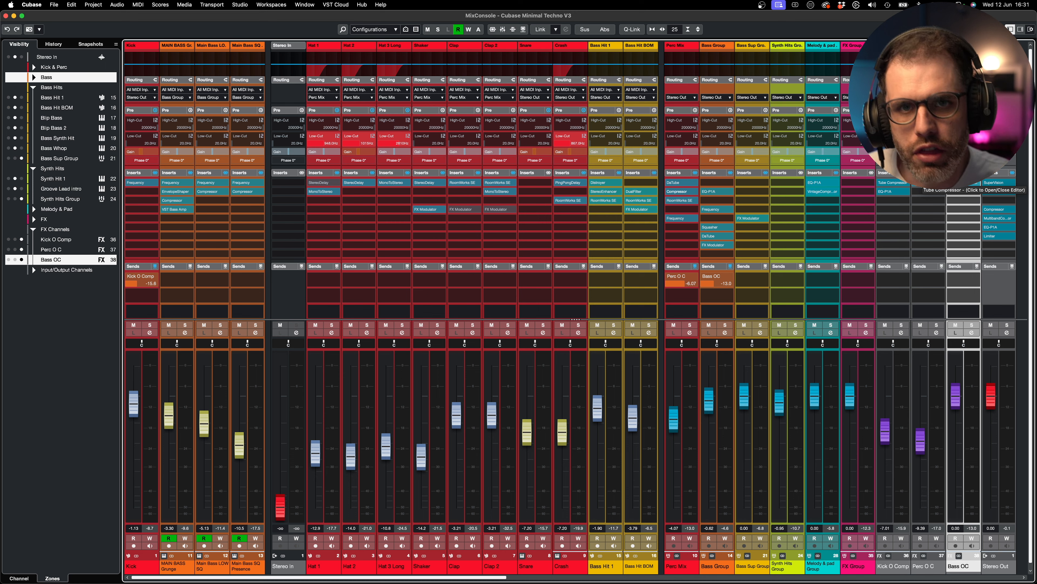
- Solo the Bass Group, compare the Tube Compressor on the Bass OC channel bypassed and active, and close its editor
left_click(725, 325)
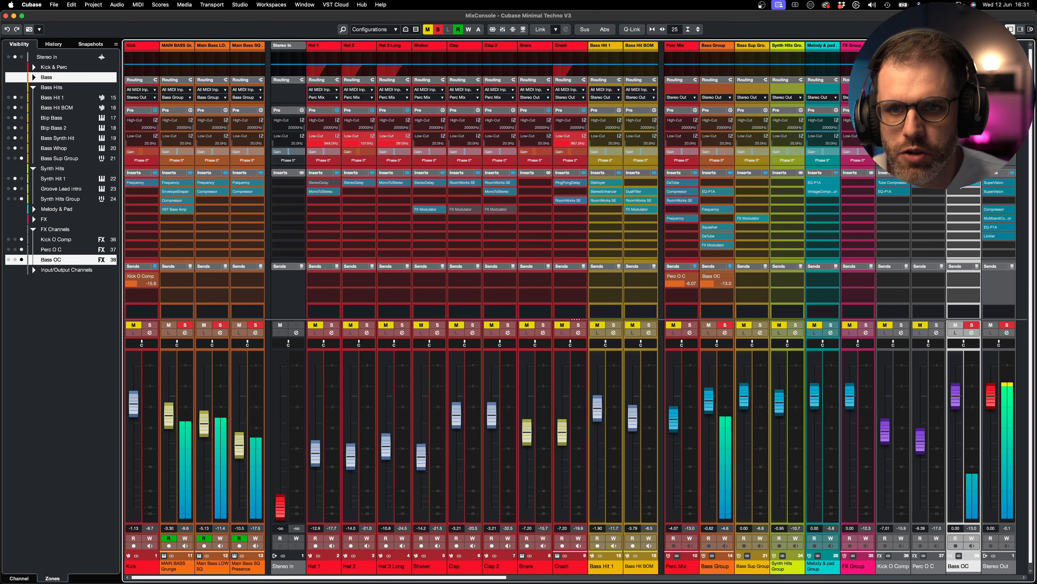
left_click(965, 182)
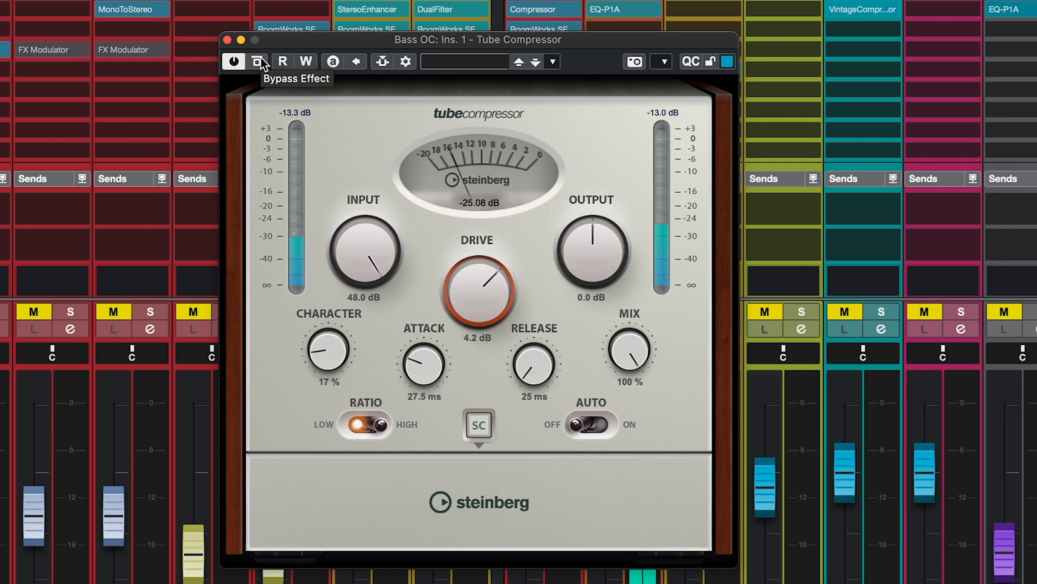
left_click(261, 62)
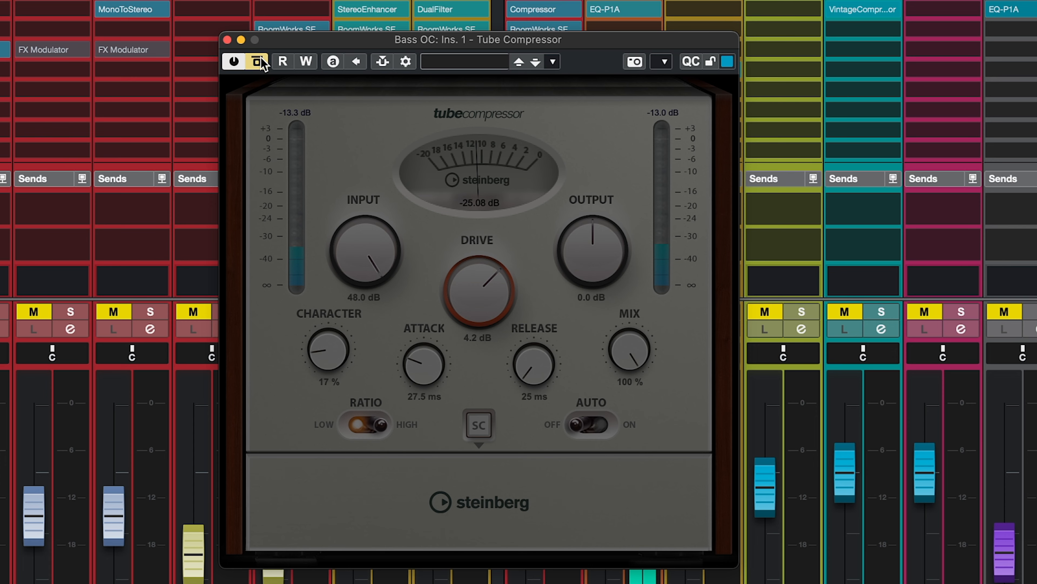
left_click(259, 62)
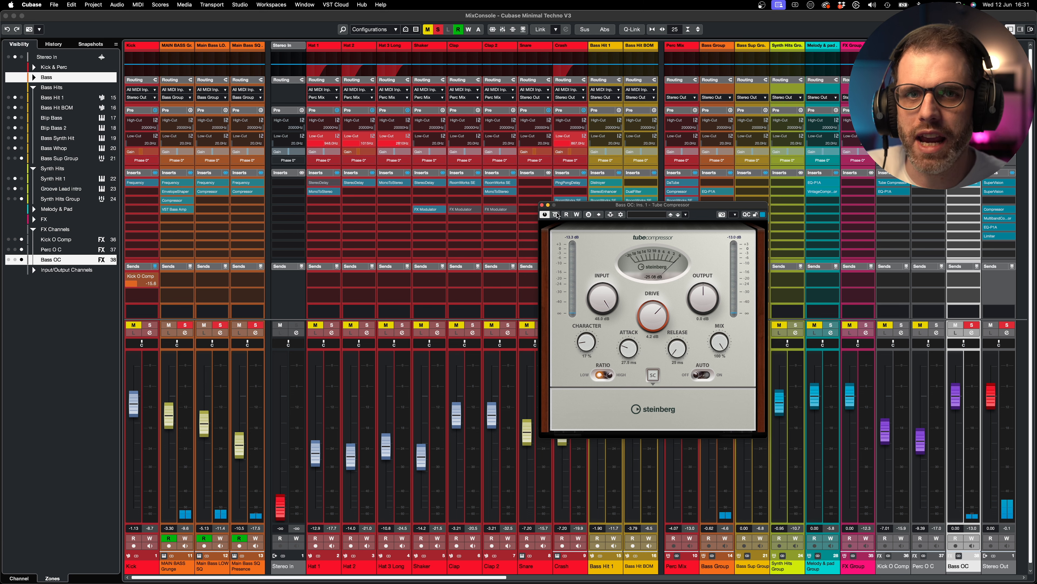
left_click(542, 204)
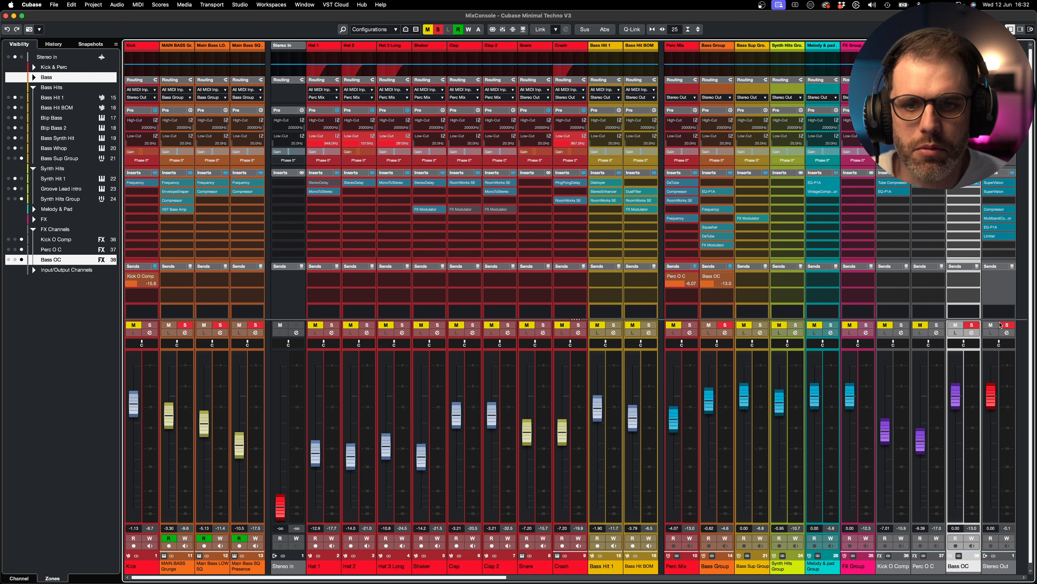
- Add Perc Mix and Kick to the soloed channels, and toggle the Kick O Comp, Perc O C and Bass OC solos off and back on
left_click(693, 325)
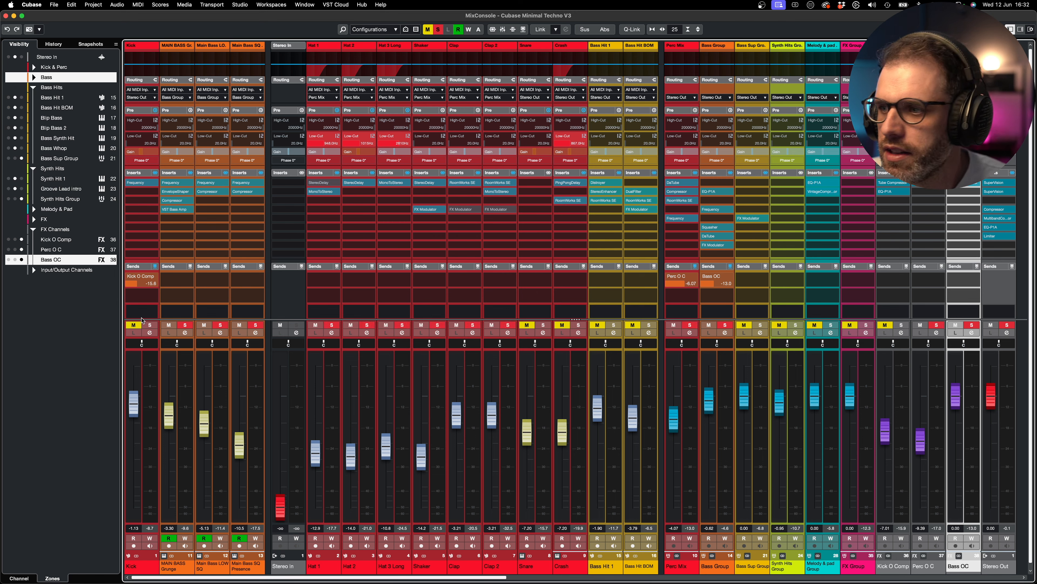
left_click(150, 327)
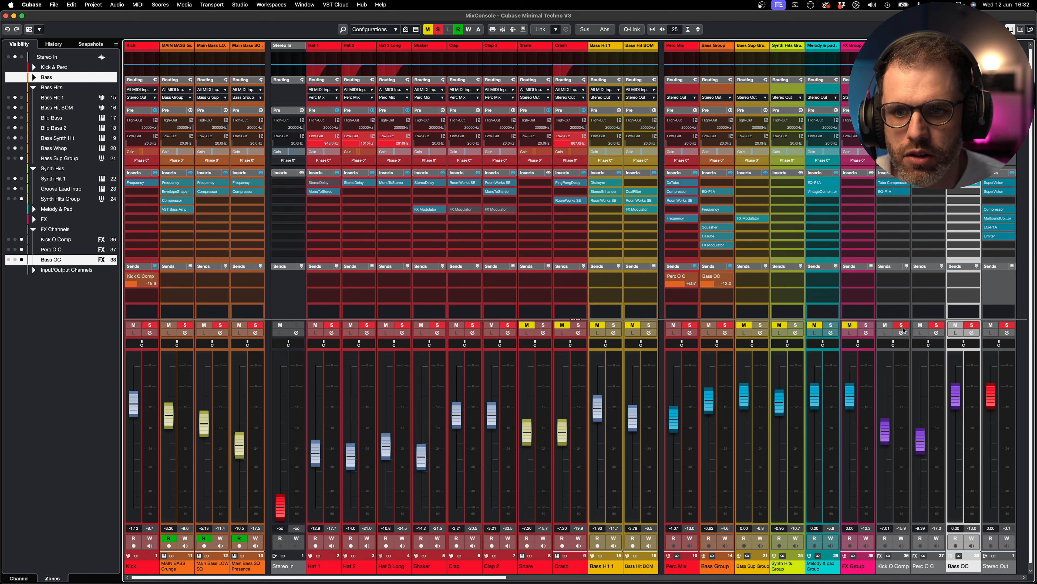
left_click(902, 327)
left_click(935, 326)
left_click(972, 326)
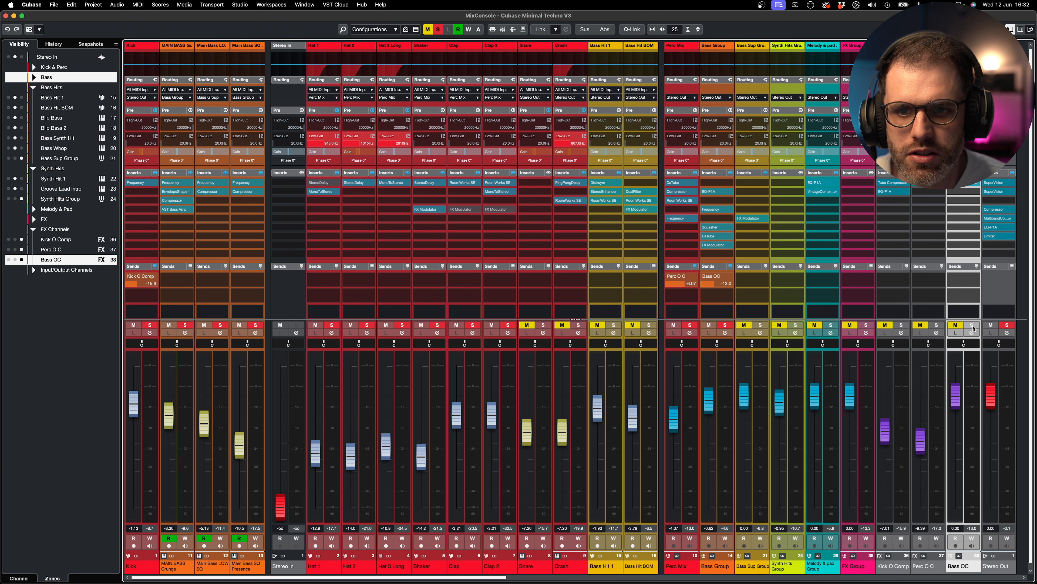
left_click(972, 326)
left_click(937, 327)
left_click(901, 326)
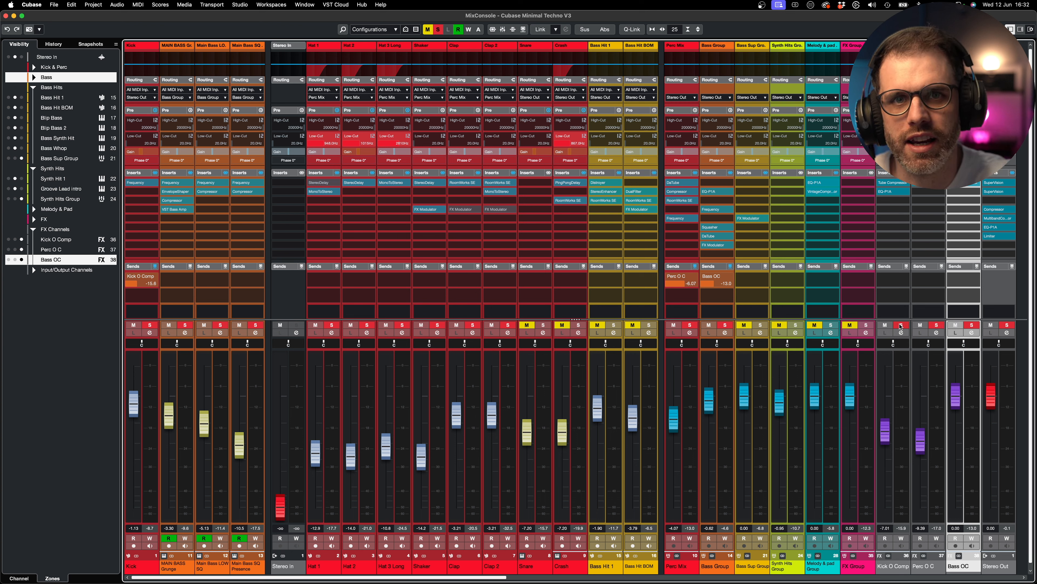
- Play the mix and repeatedly compare it with and without the Kick O Comp, Perc O C and Bass OC channels soloed
key("space")
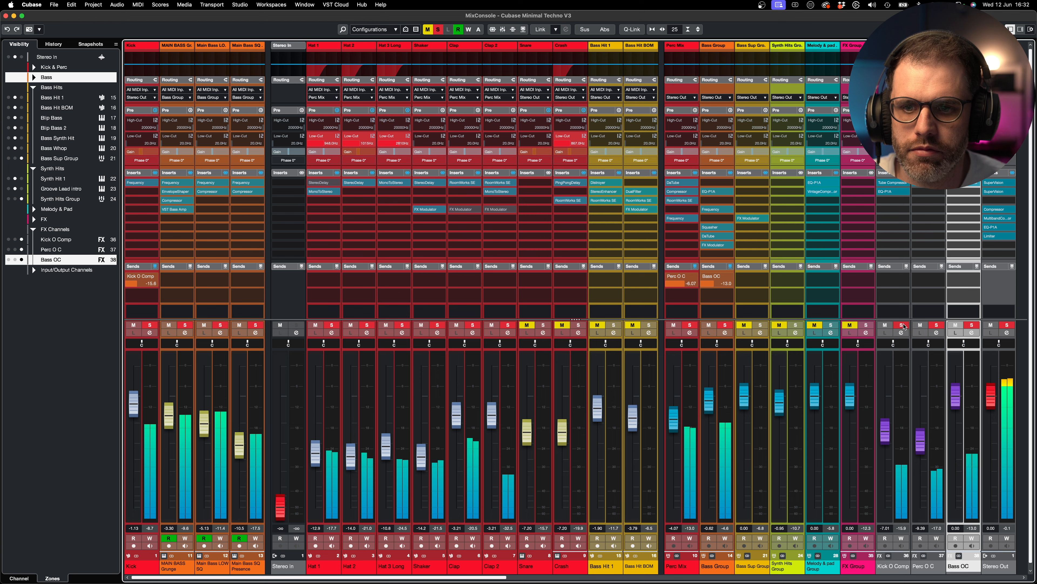
left_click(903, 326)
left_click(936, 325)
left_click(972, 325)
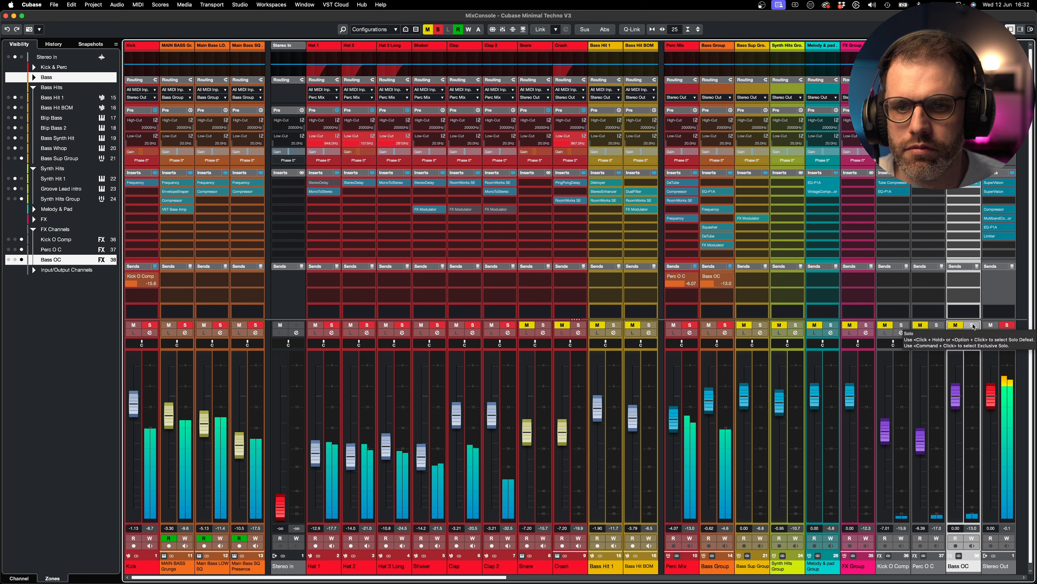
left_click(973, 326)
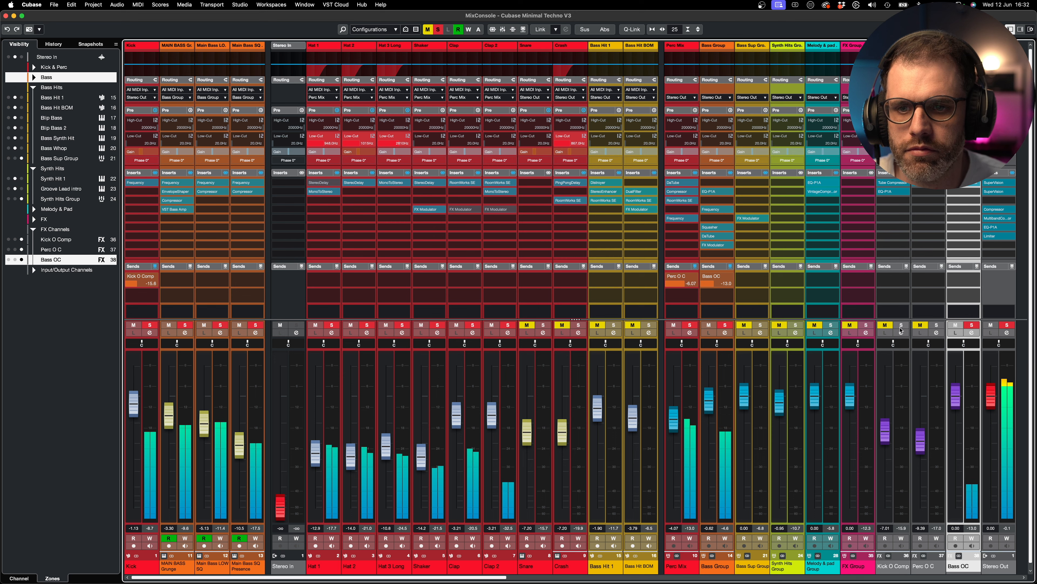
left_click(937, 326)
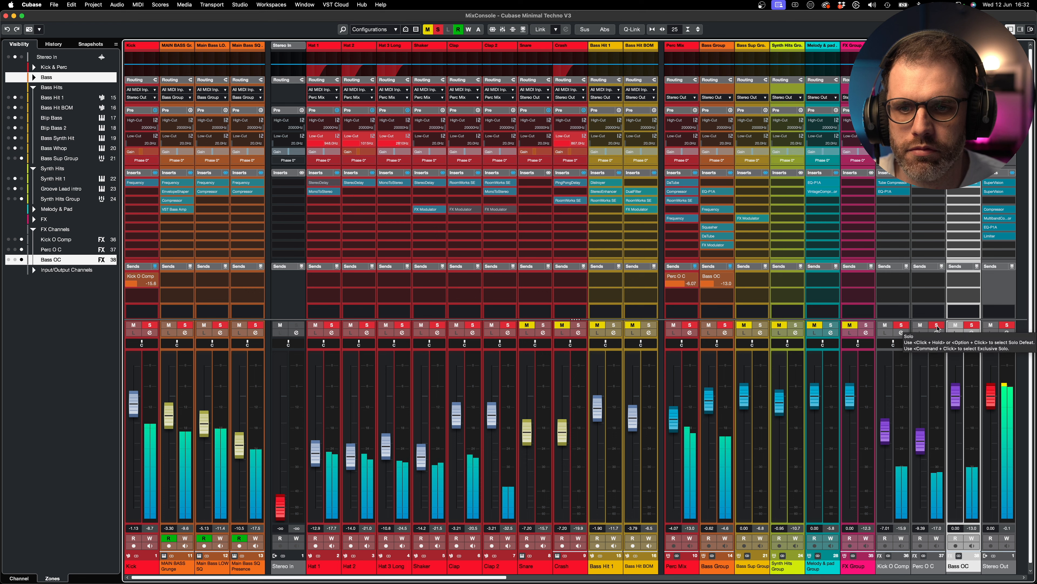
left_click(900, 326)
left_click(936, 325)
left_click(972, 326)
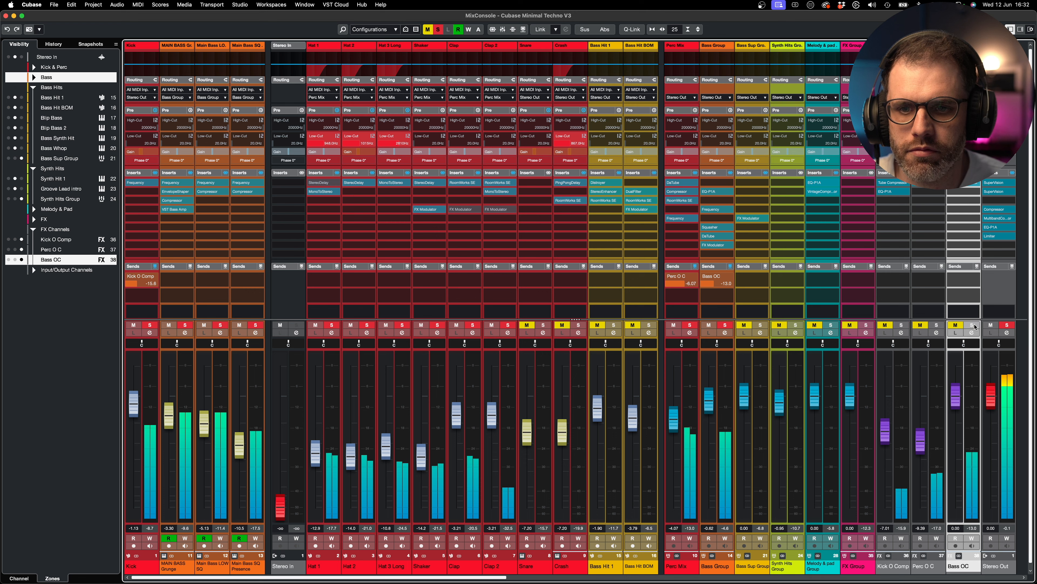
left_click(971, 326)
left_click(902, 325)
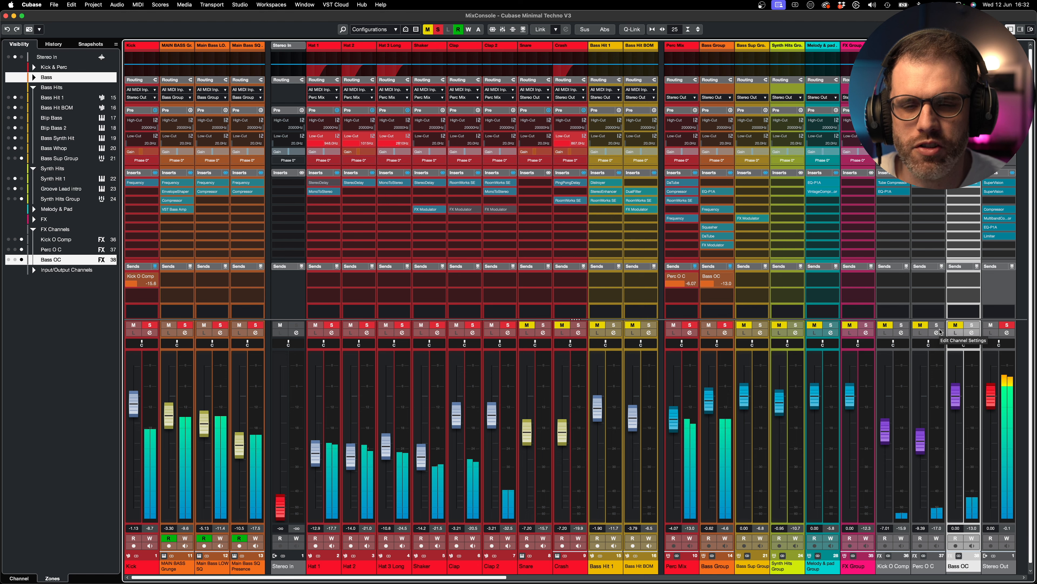
left_click(936, 325)
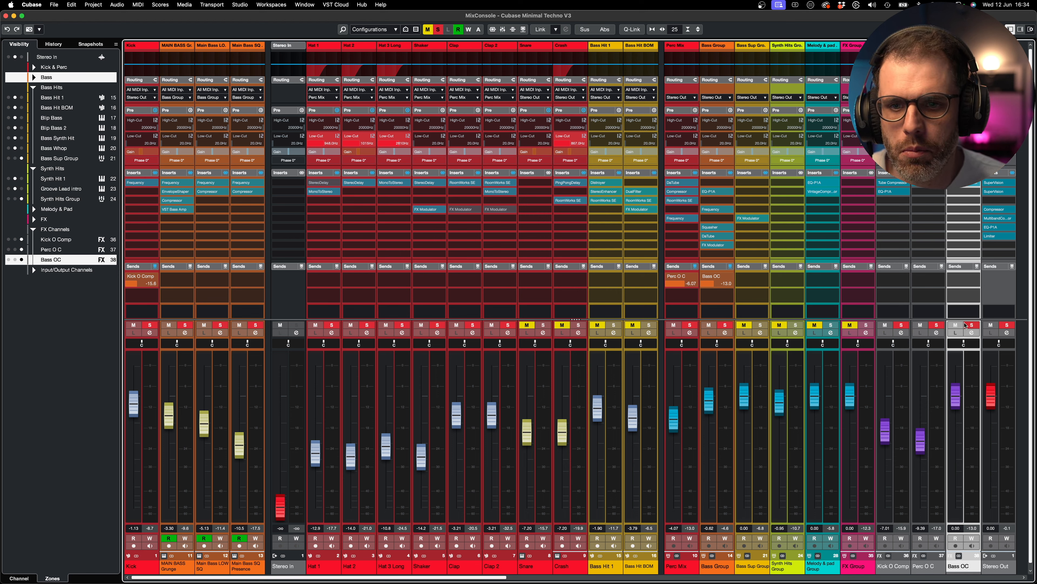
- Clear the channel solos and bypass the Compressor, MultibandCompressor and EQ-P1A inserts on the Stereo Out
left_click(1006, 326)
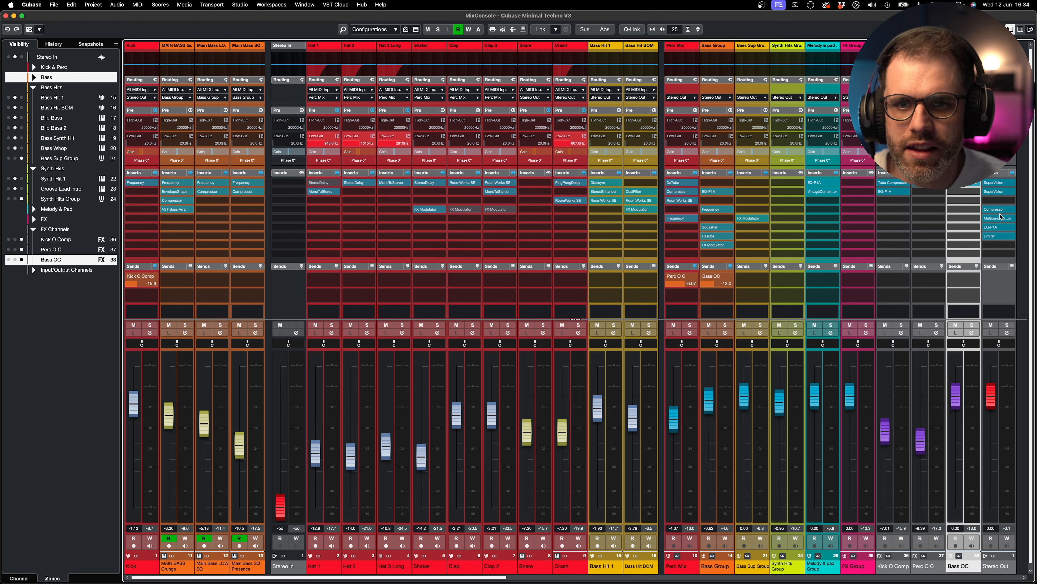
left_click(988, 211)
left_click(987, 218)
left_click(987, 228)
- Open the editors of the Compressor, MultibandCompressor, EQ-P1A and Limiter inserts on the Stereo Out
left_click(994, 210)
left_click(994, 219)
left_click(994, 228)
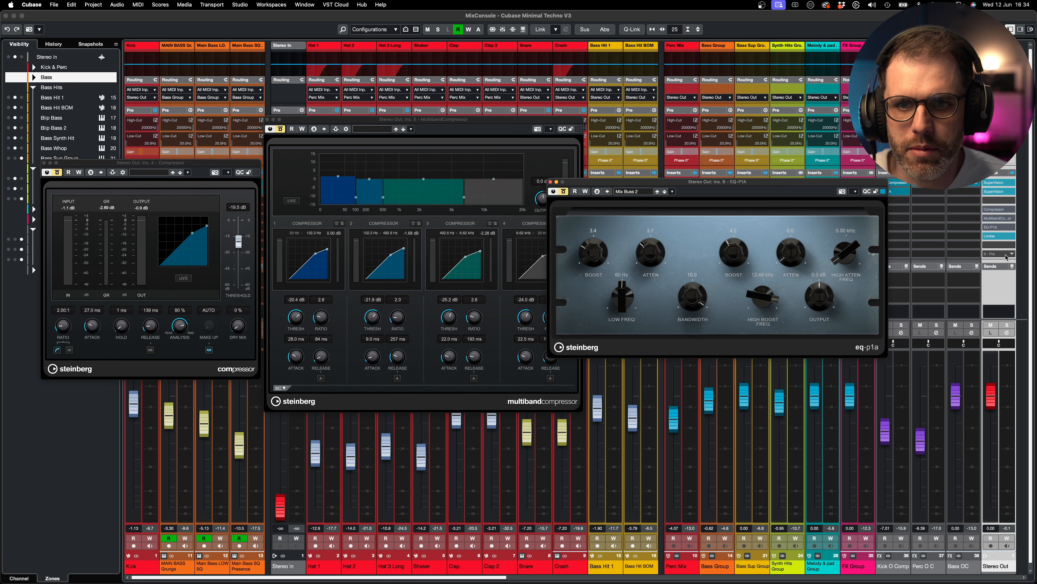
left_click(994, 236)
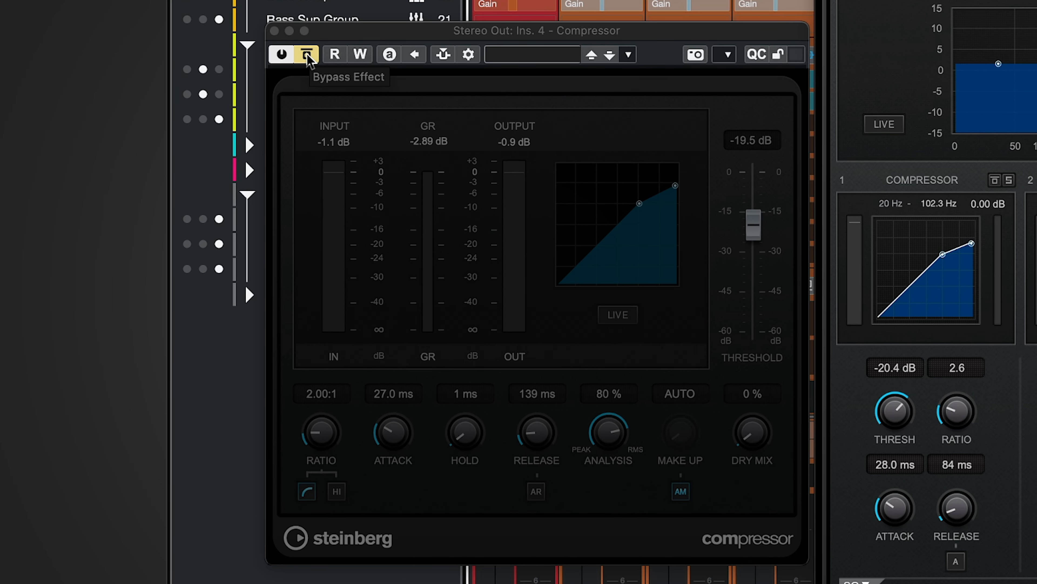
- Compare the Stereo Out Compressor active and bypassed during playback, leaving it active
left_click(308, 55)
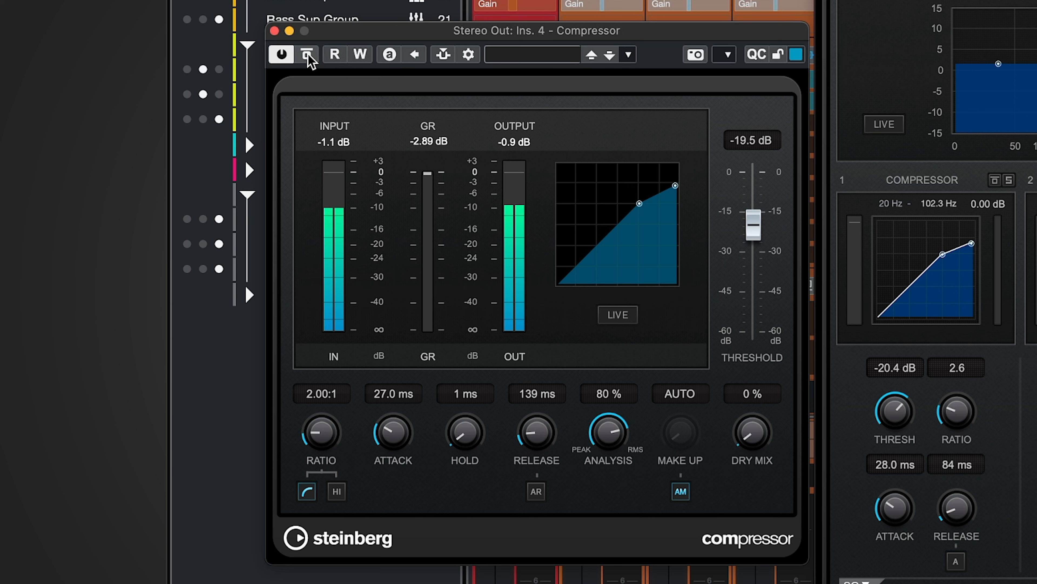
left_click(307, 55)
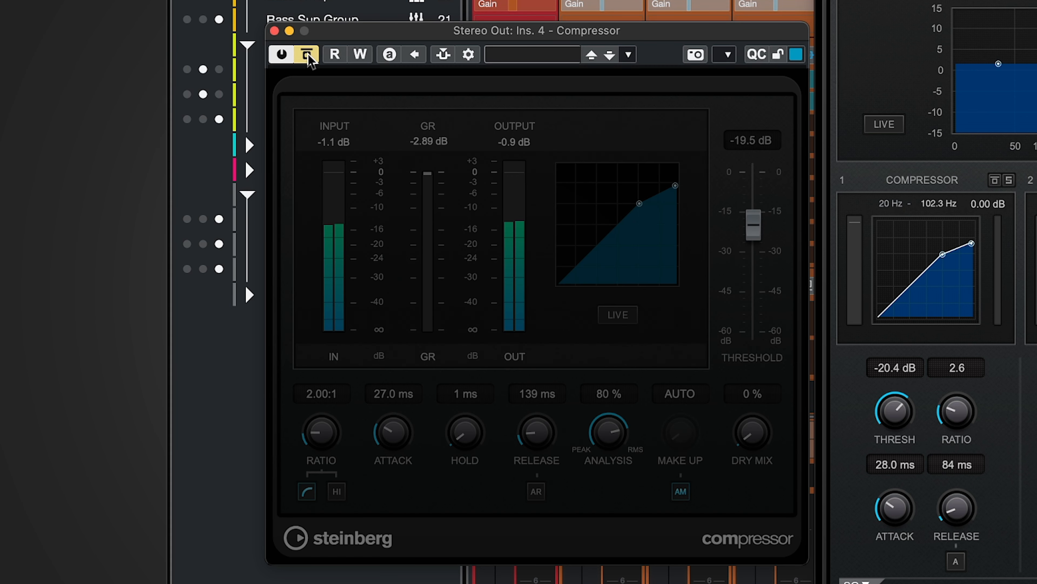
left_click(308, 55)
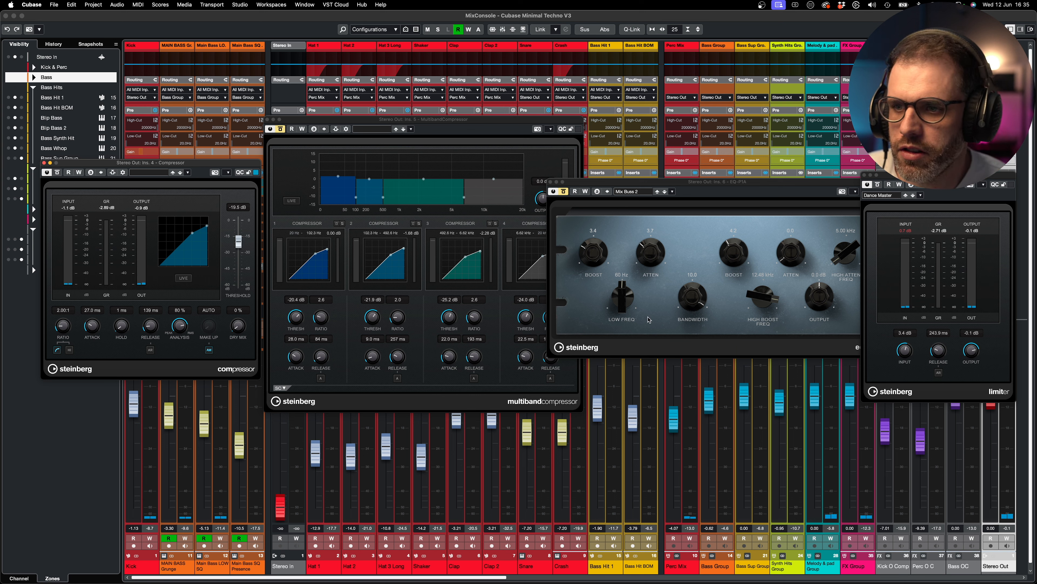
- Bypass all four bands of the Stereo Out MultibandCompressor and take the plug-in itself out of bypass
left_click(487, 140)
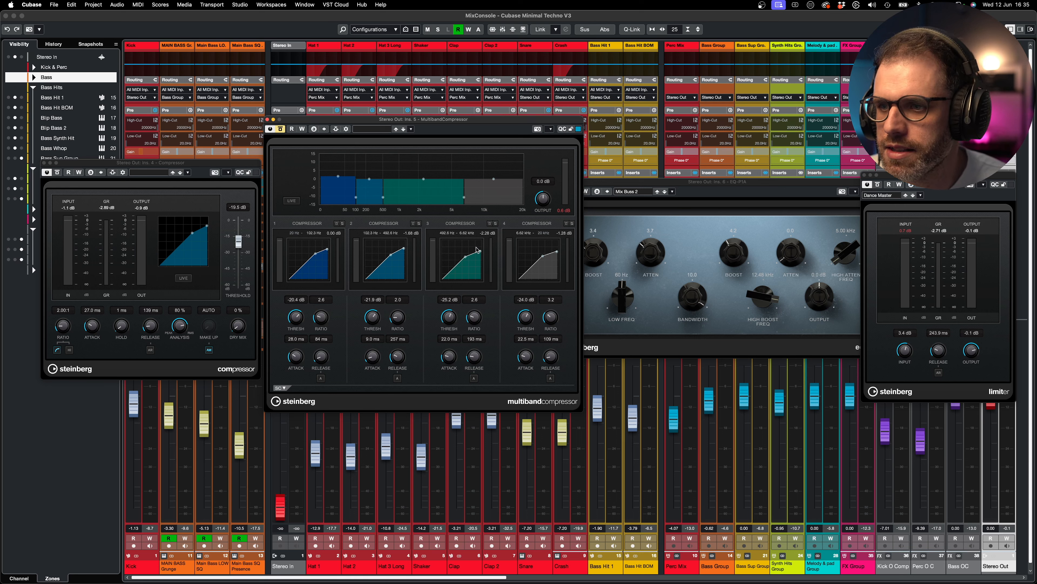
left_click(337, 223)
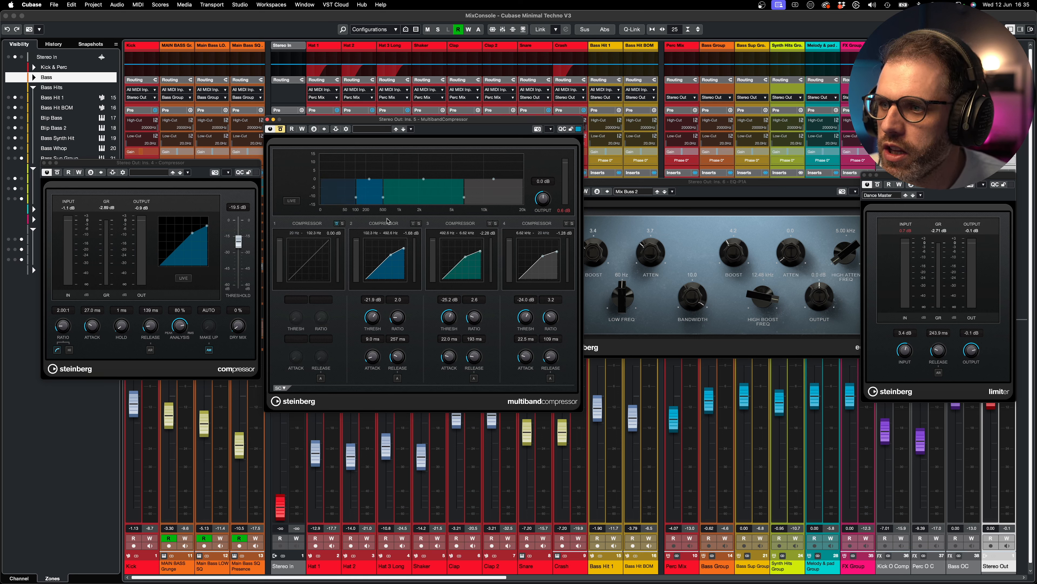
left_click(413, 223)
left_click(490, 223)
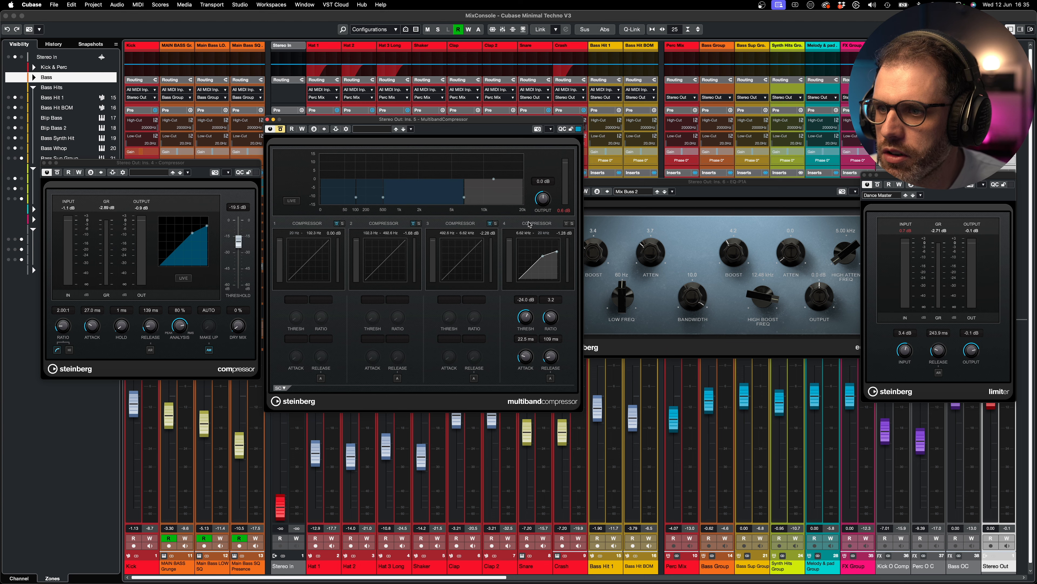
left_click(567, 223)
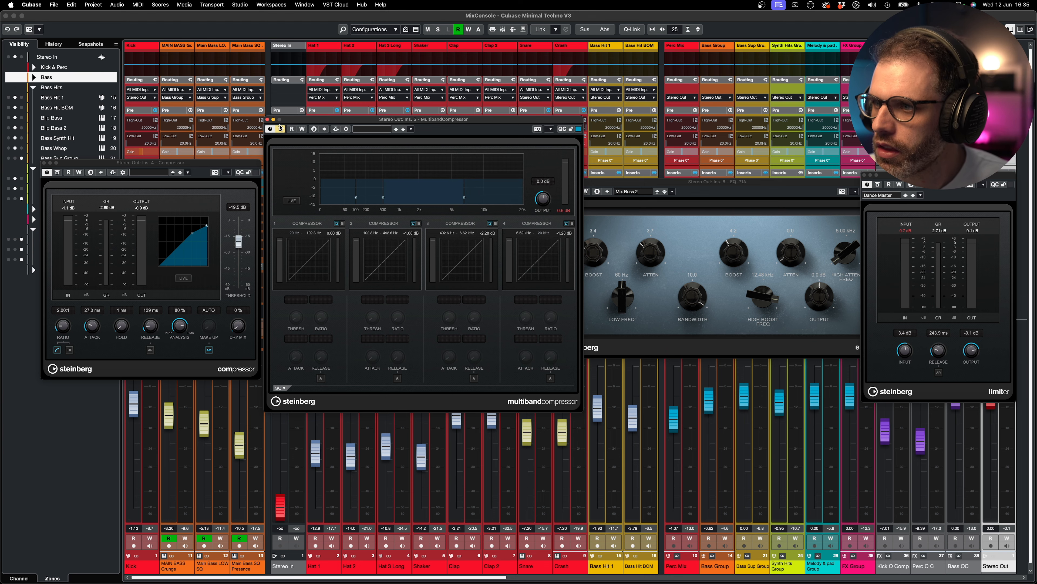
left_click(280, 130)
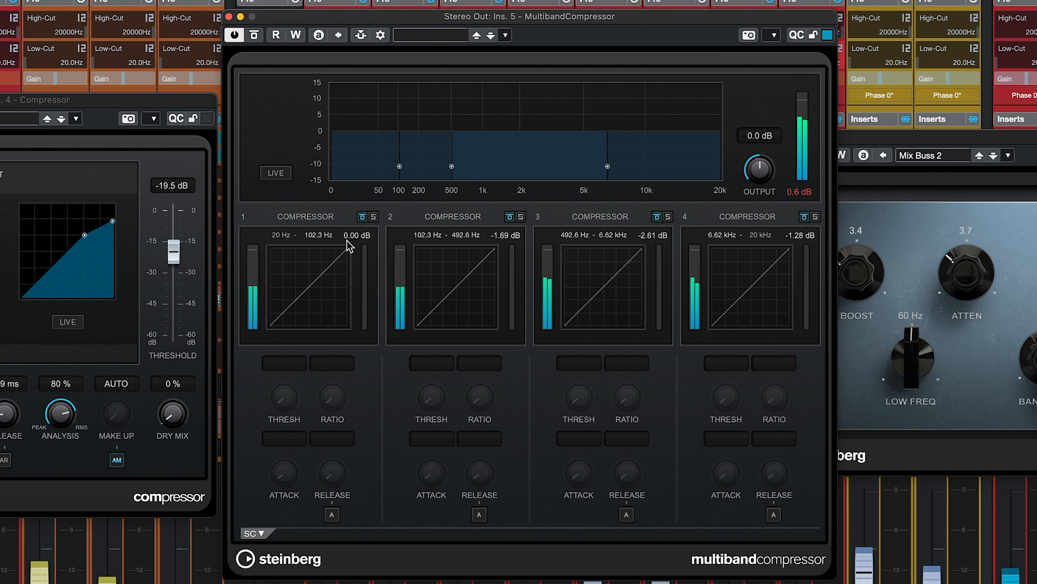
- Reactivate MultibandCompressor bands 1 to 4 one after another during playback to hear each band's effect
left_click(362, 221)
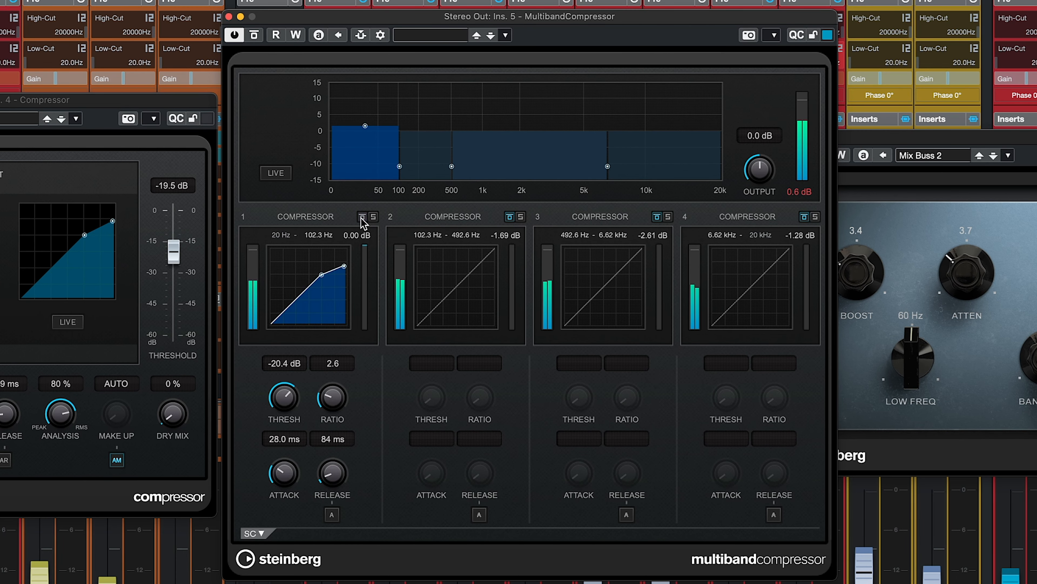
left_click(509, 217)
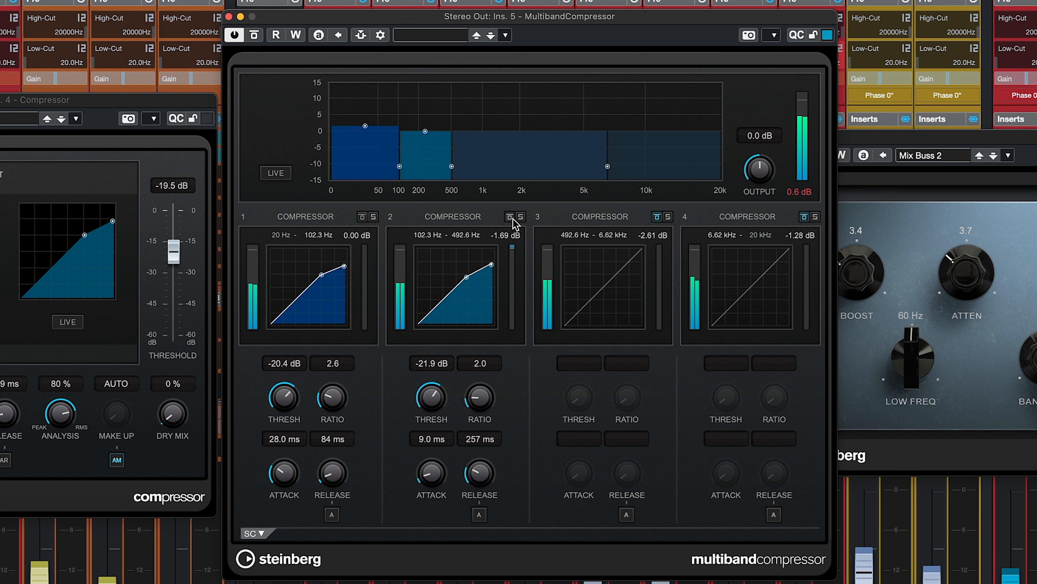
left_click(657, 217)
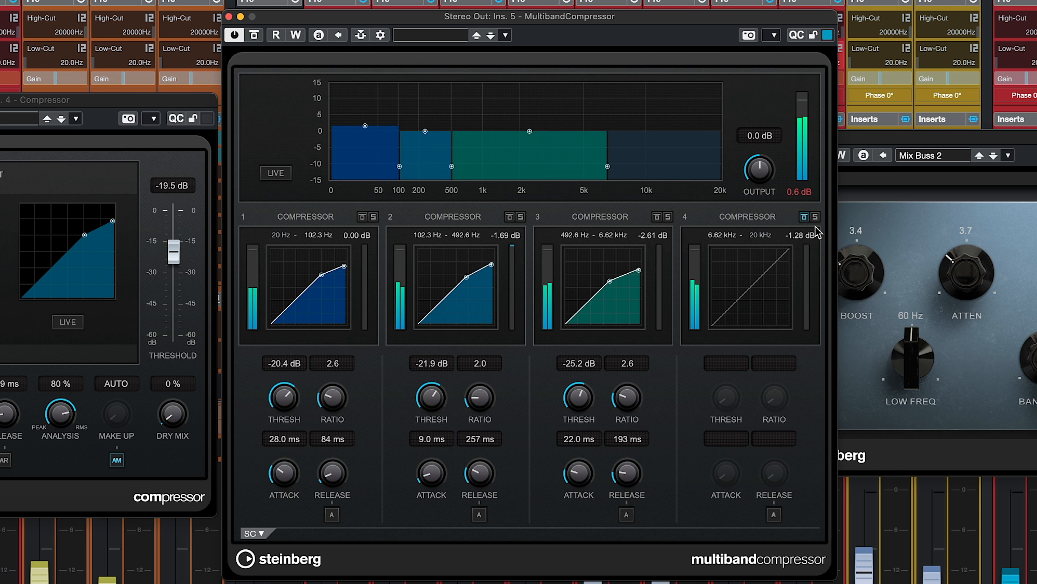
left_click(804, 217)
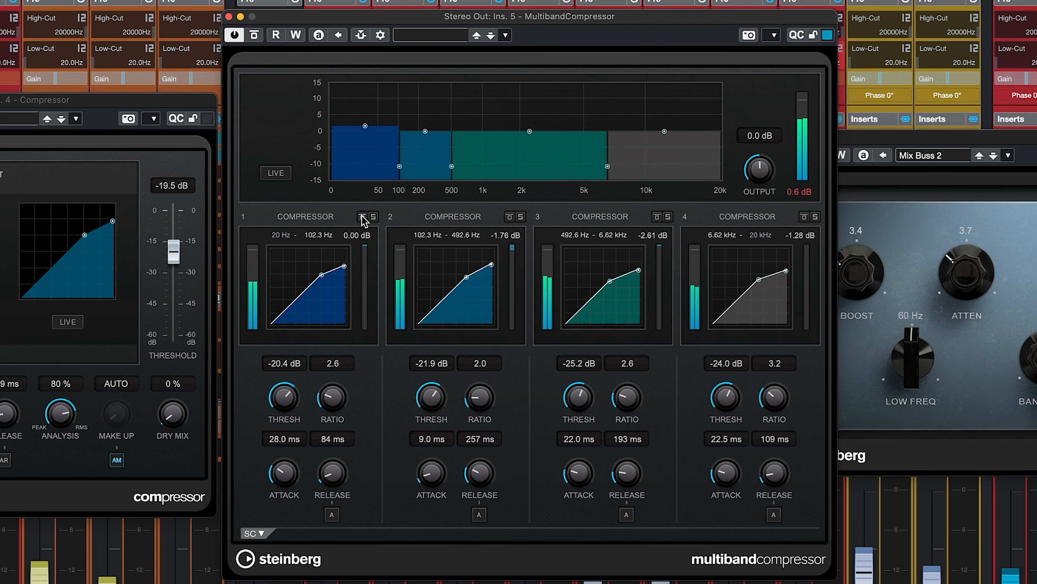
- Bypass MultibandCompressor bands 1 to 4 again, one at a time, to hear the mix without multiband compression
left_click(363, 217)
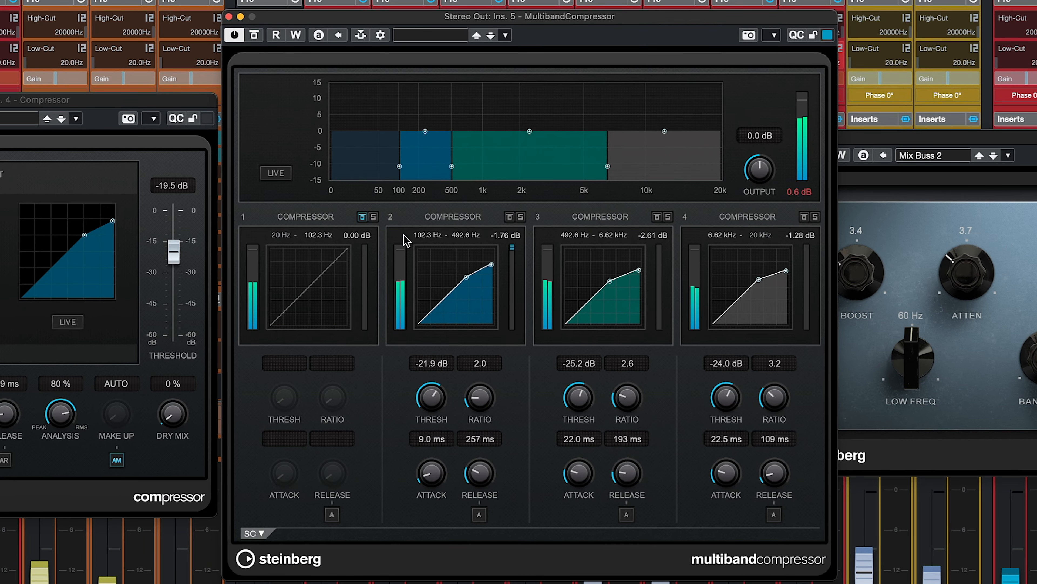
left_click(509, 217)
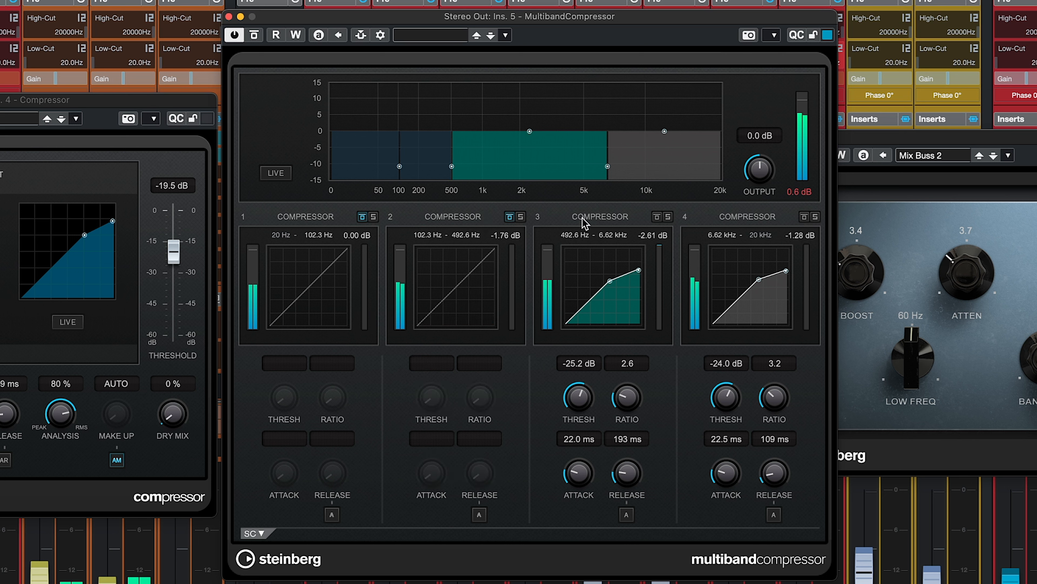
left_click(656, 217)
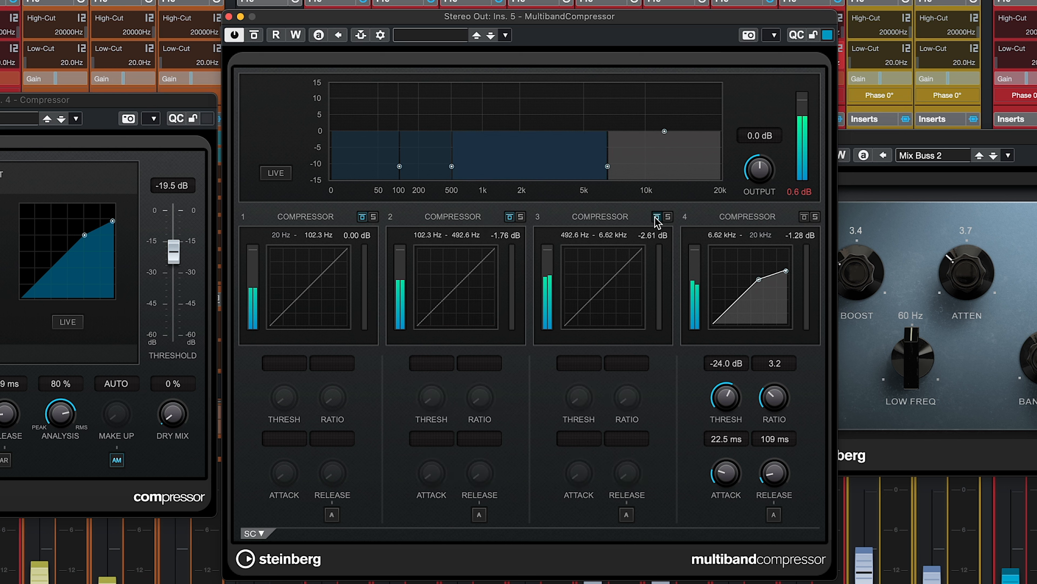
left_click(804, 217)
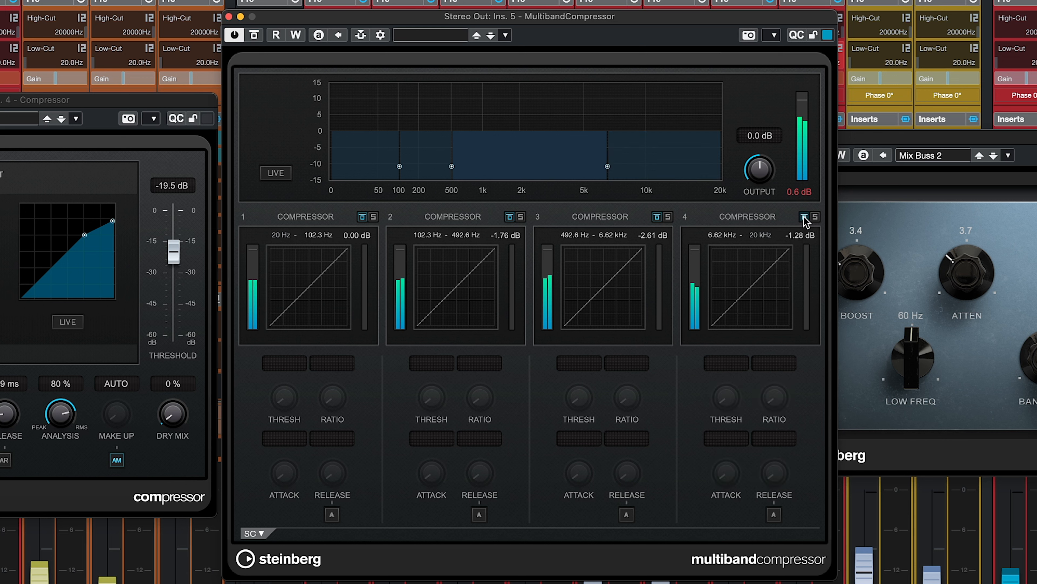
- Switch MultibandCompressor bands 1 to 4 back on one by one during playback, leaving all four active
left_click(362, 217)
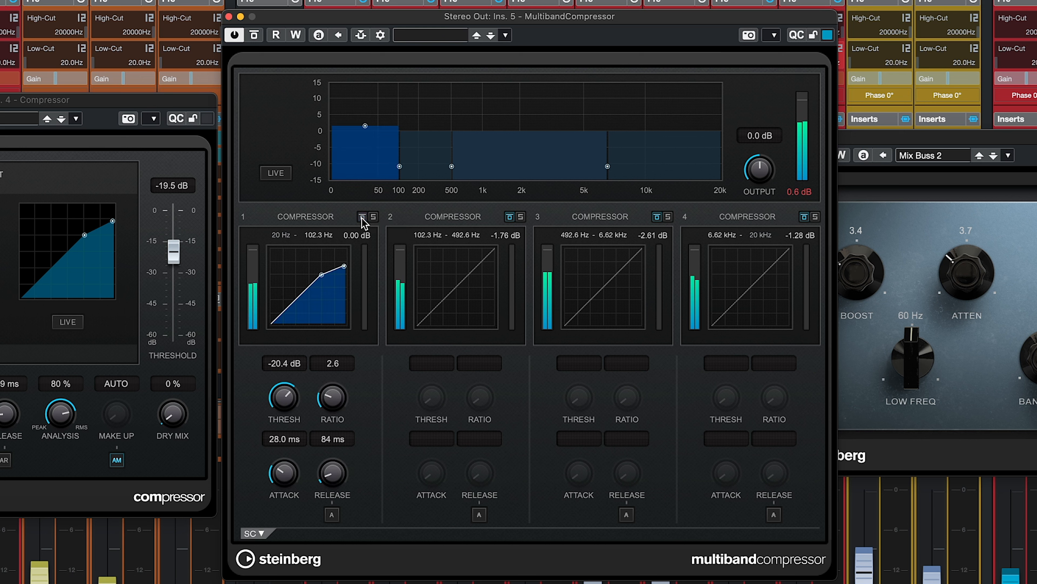
left_click(362, 217)
left_click(362, 217)
left_click(509, 216)
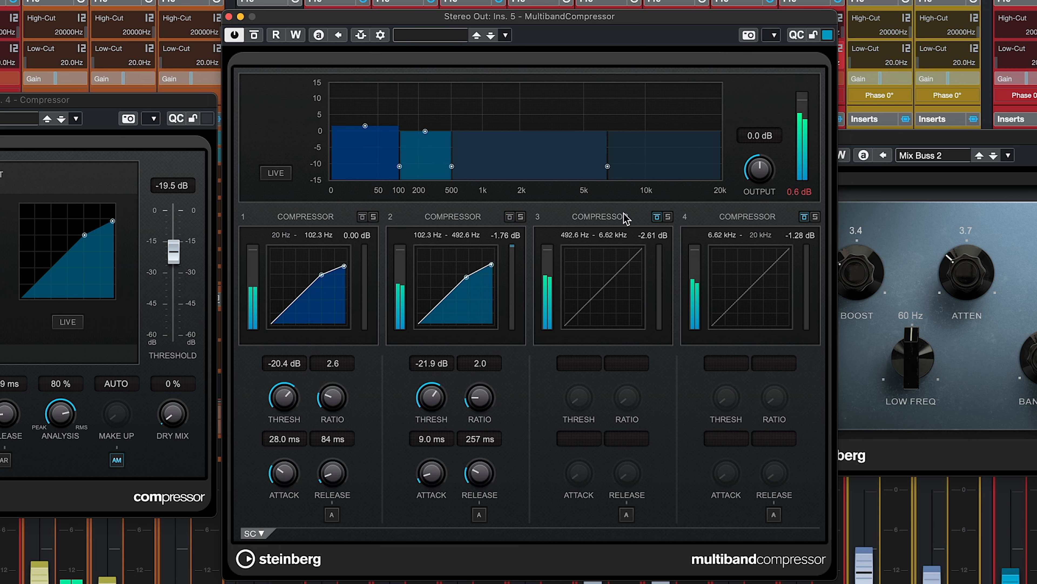
left_click(657, 216)
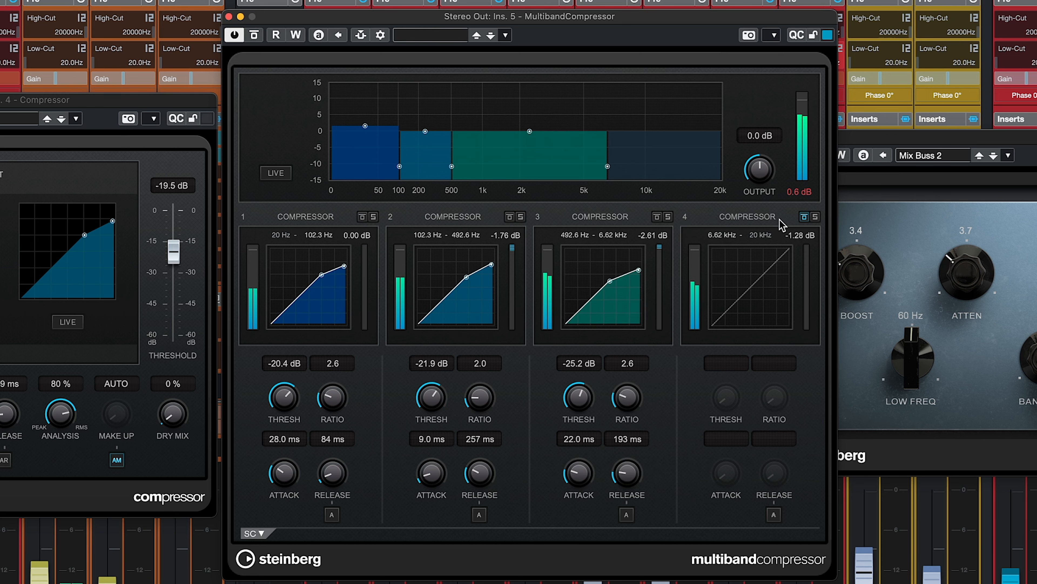
left_click(803, 217)
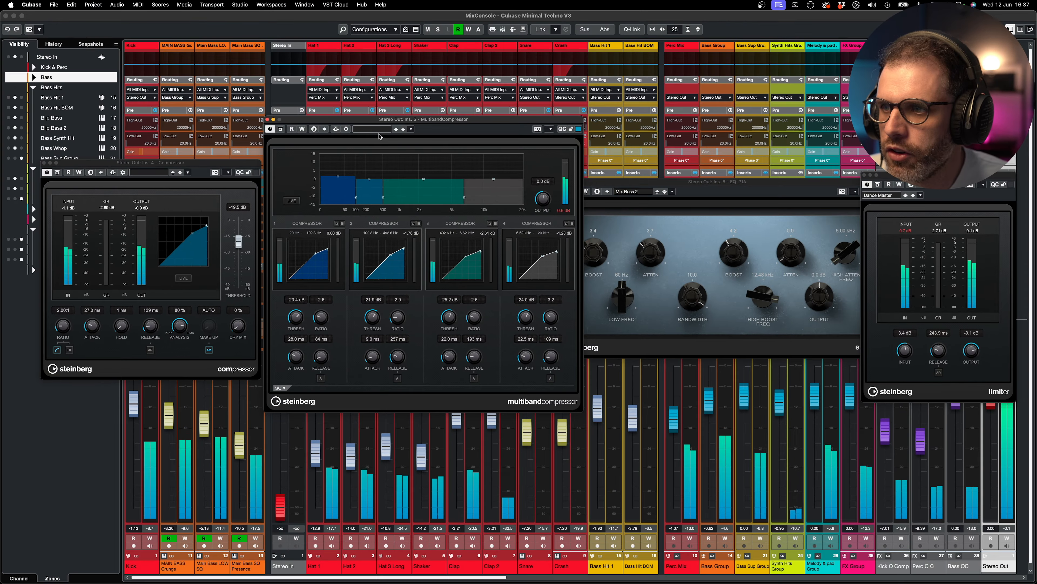
- Browse the MultibandCompressor's preset list around Dance Master and the other master presets, and close it without loading one
left_click(441, 38)
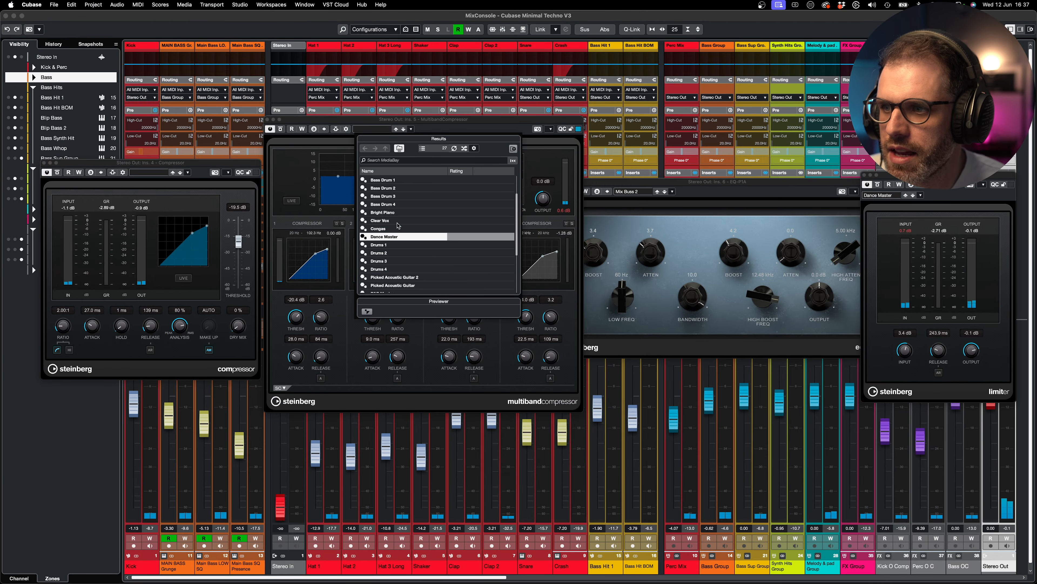
scroll(398, 226, "down", 4)
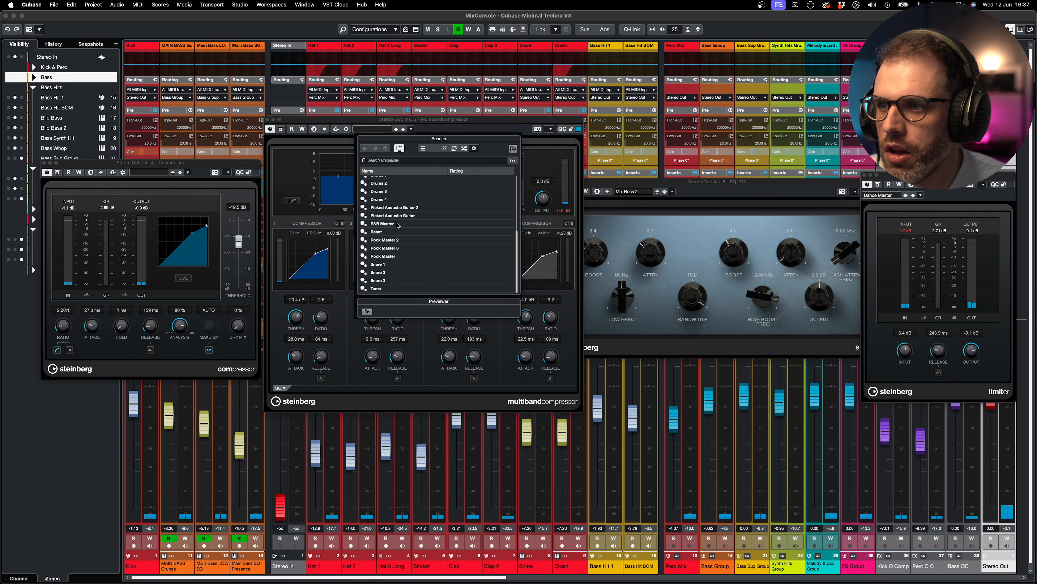
left_click(484, 129)
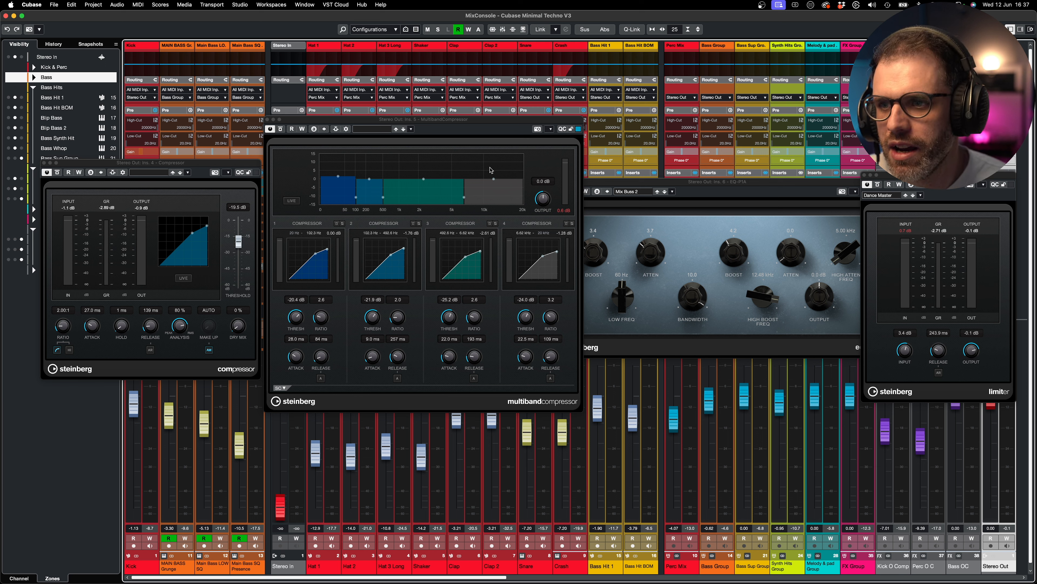
- Bring the Stereo Out EQ-P1A and Limiter windows forward and take EQ-P1A out of bypass during playback
left_click(655, 232)
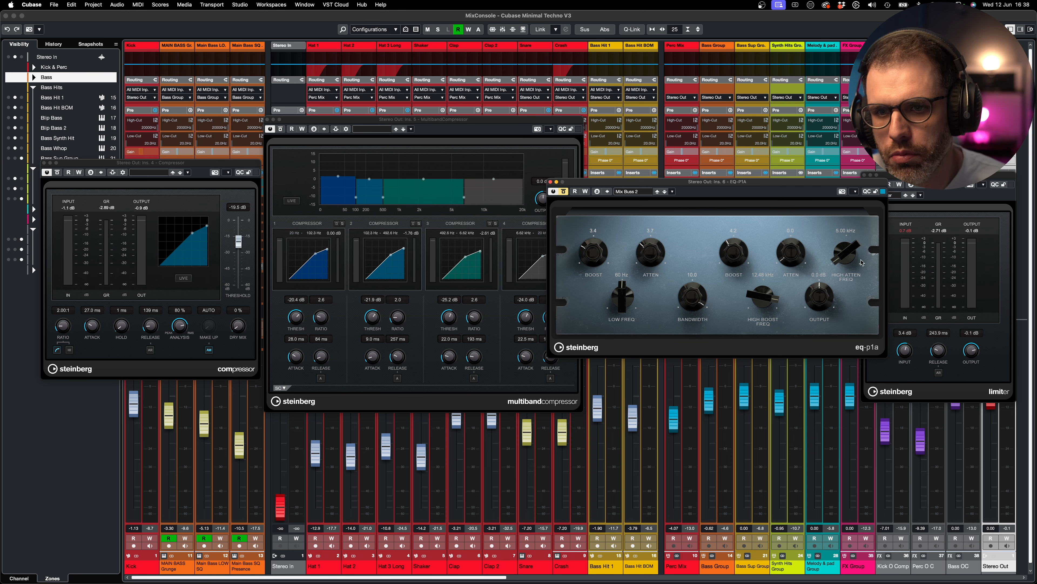
left_click(938, 230)
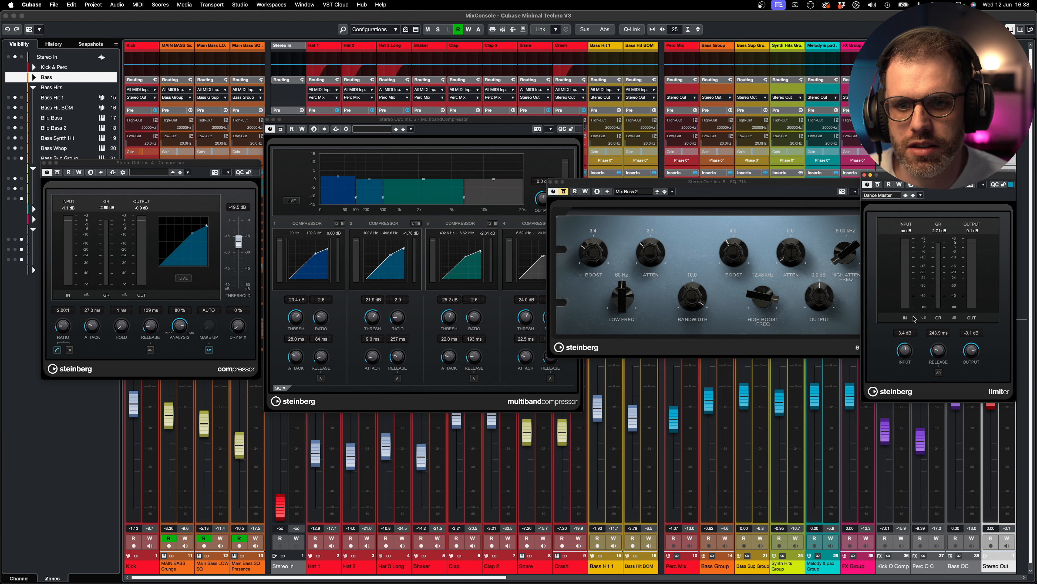
left_click(563, 191)
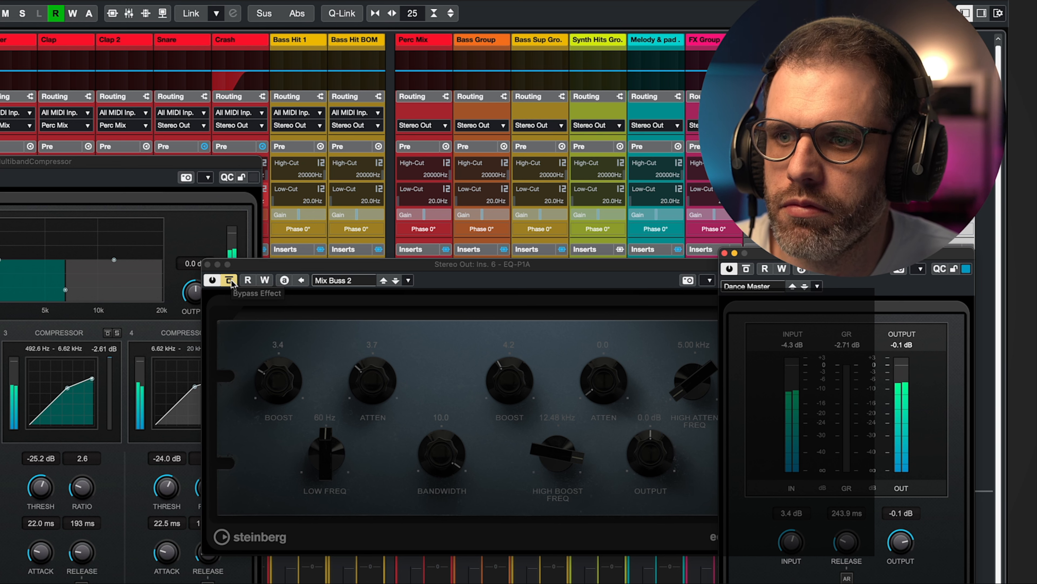
left_click(231, 281)
left_click(230, 281)
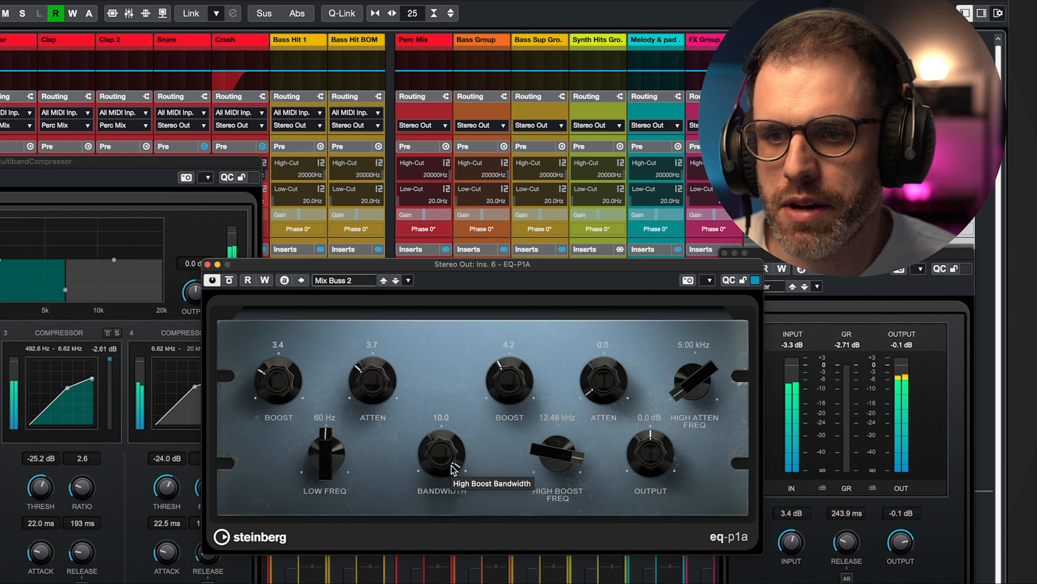
- Compare the mix with the Stereo Out EQ-P1A bypassed and active during playback, leaving the EQ active
left_click(228, 281)
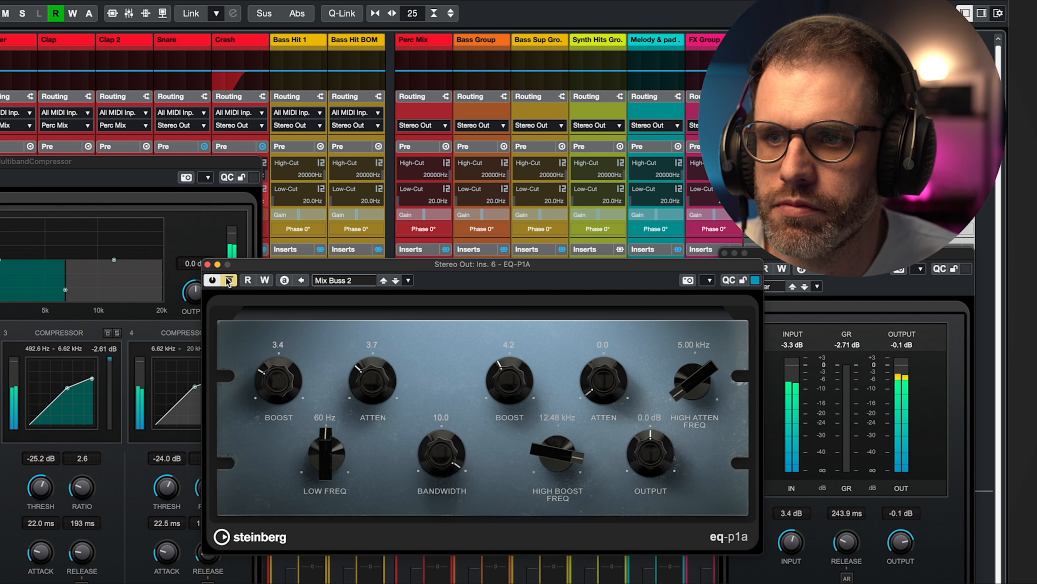
left_click(229, 281)
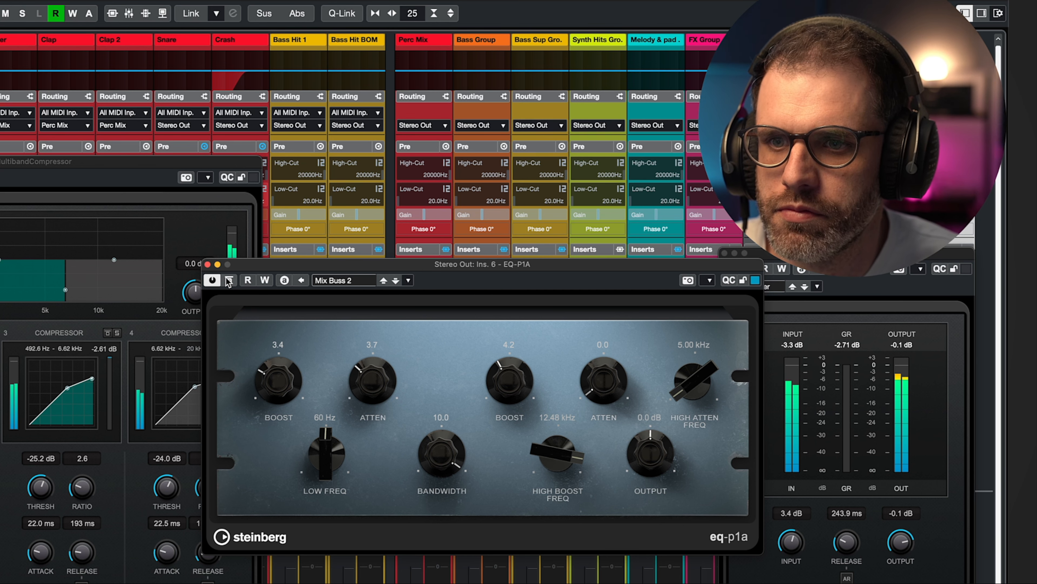
left_click(228, 280)
left_click(228, 280)
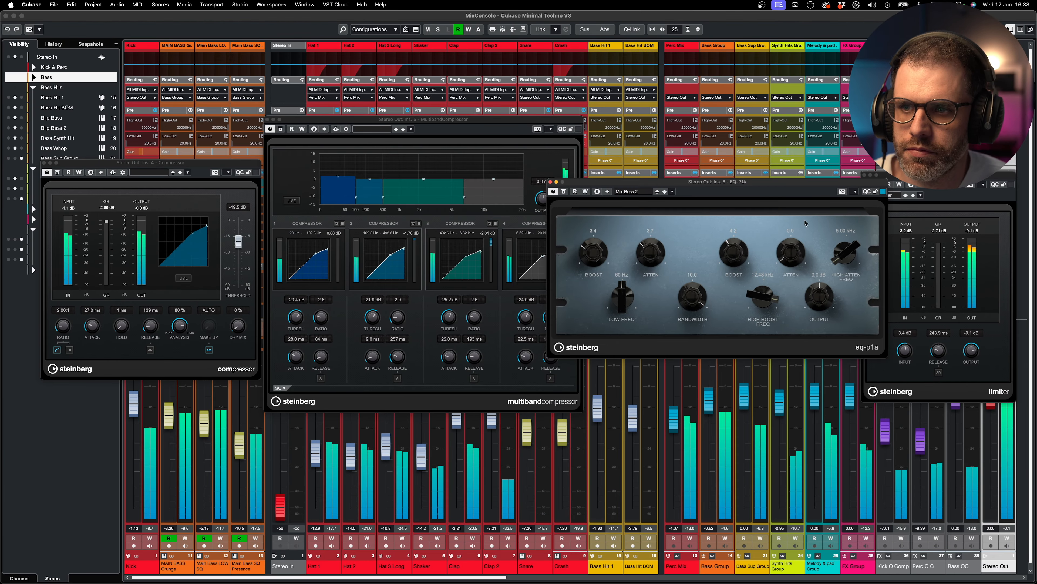
- View the Stereo Out Limiter's preset list and close it, keeping the Dance Master preset
left_click(937, 208)
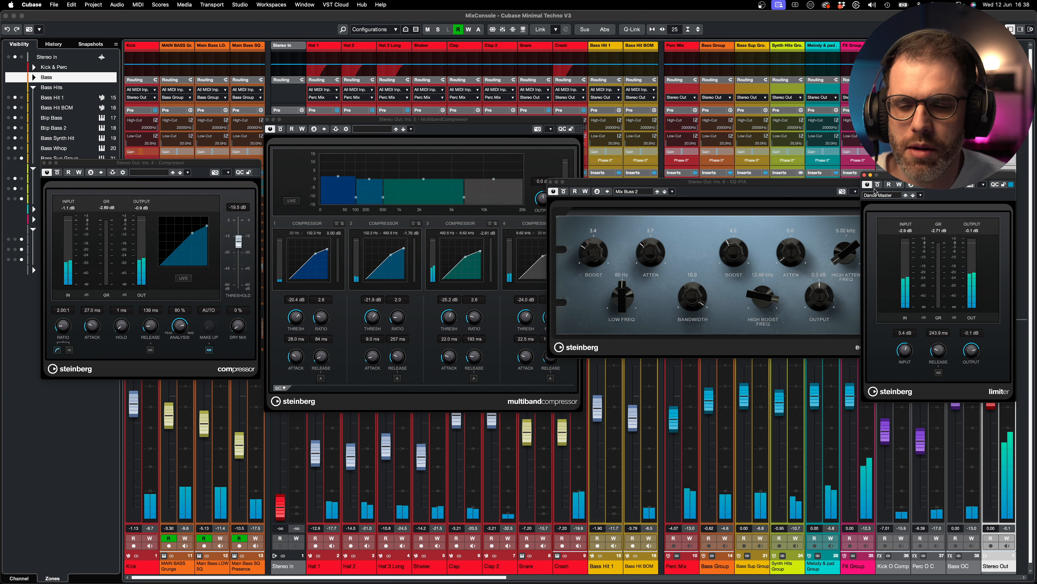
left_click(882, 195)
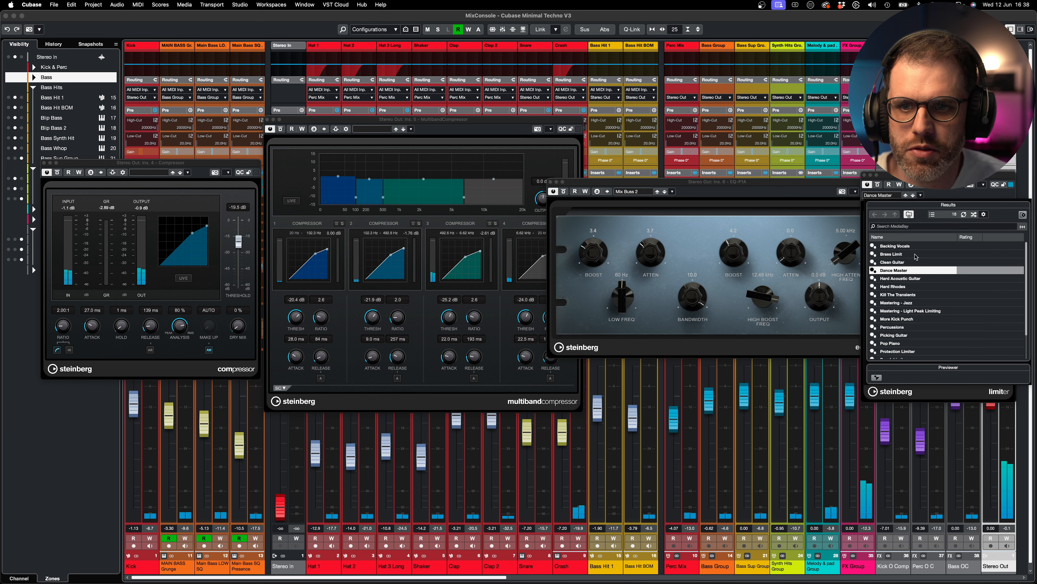
key("Escape")
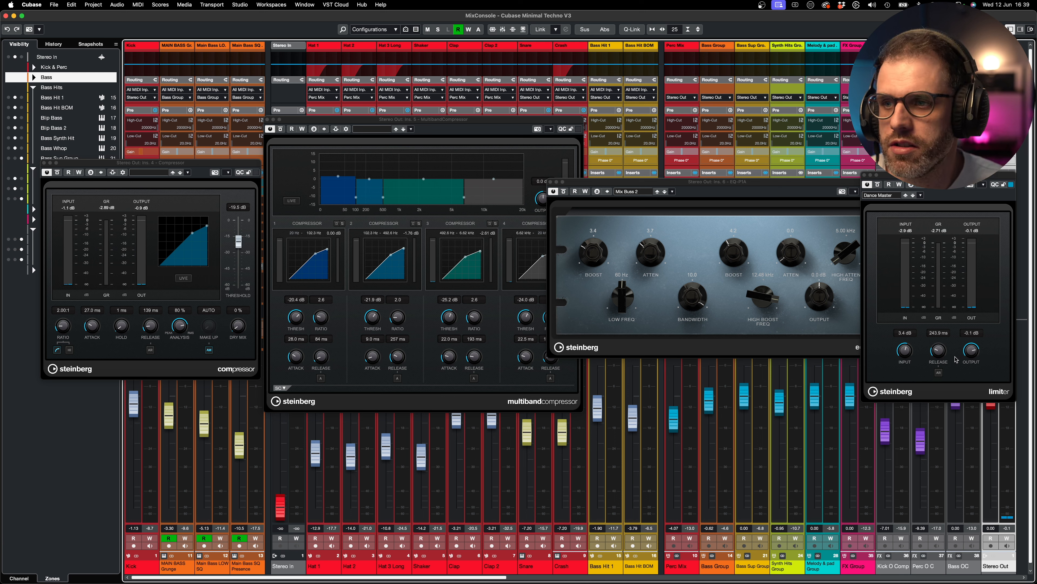
- Close the Limiter, EQ-P1A, MultibandCompressor and Compressor plug-in windows of the Stereo Out
left_click(864, 175)
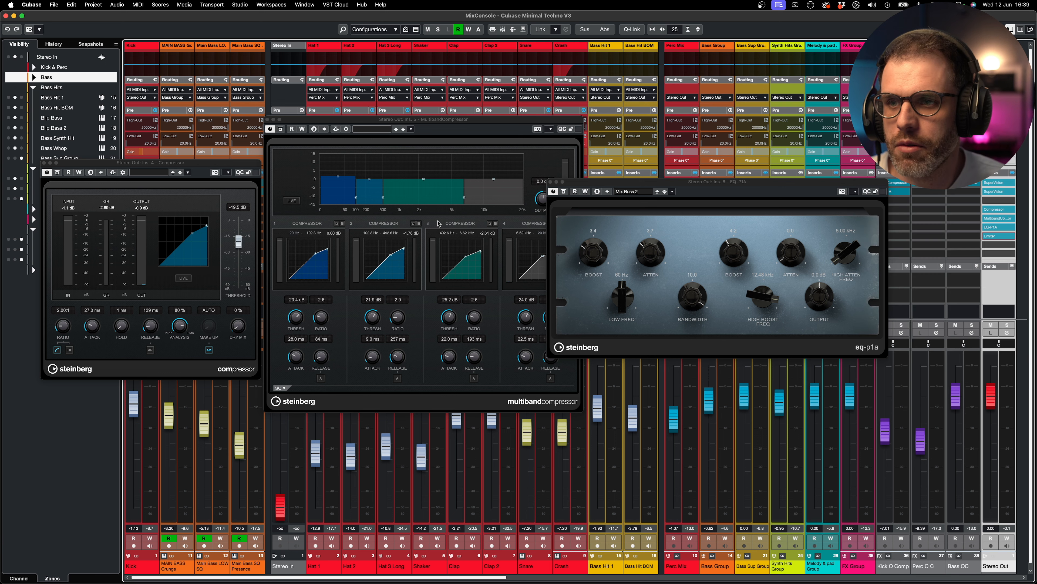
left_click(550, 181)
left_click(267, 120)
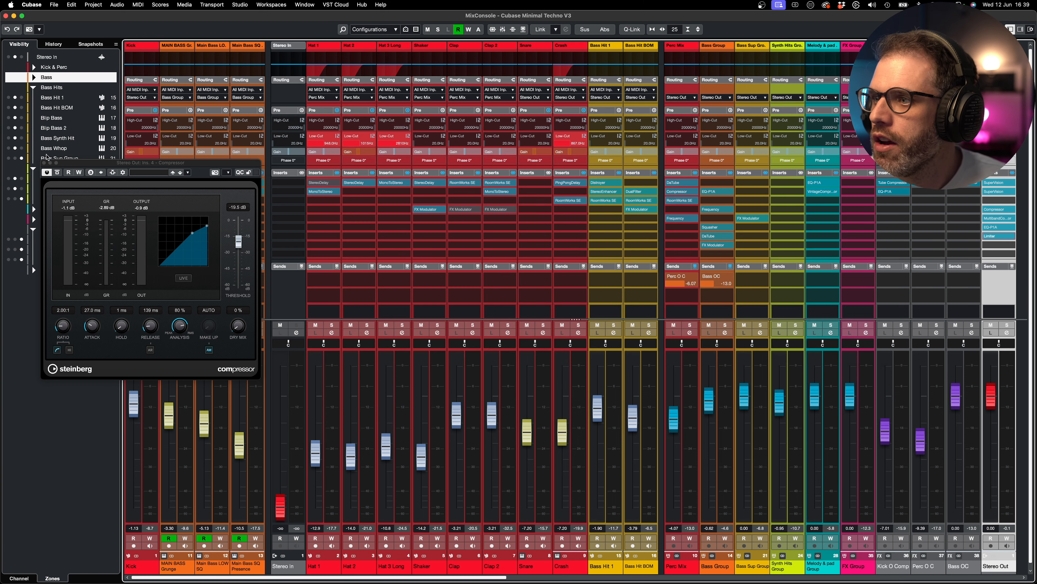
left_click(44, 163)
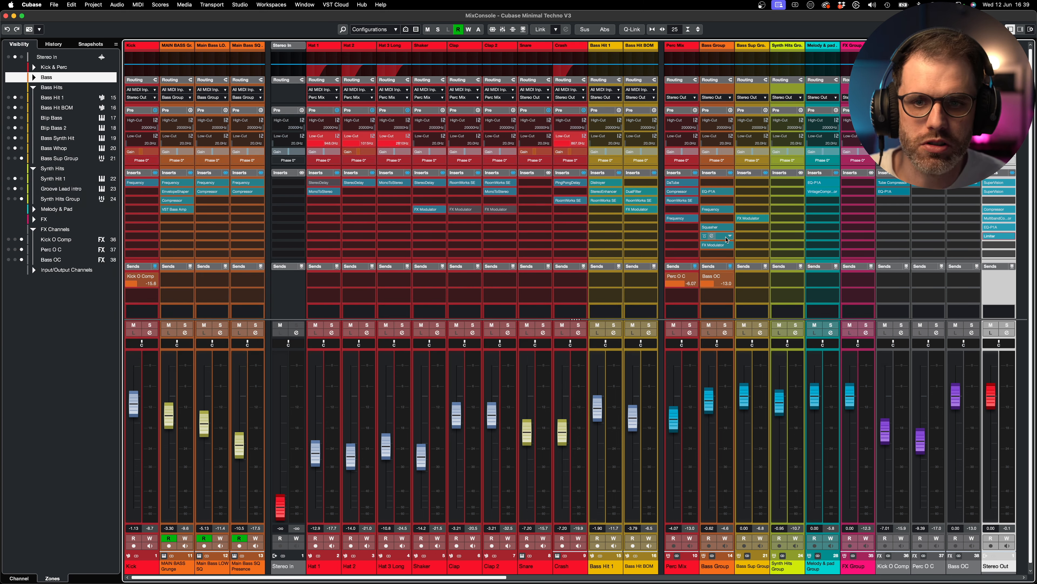